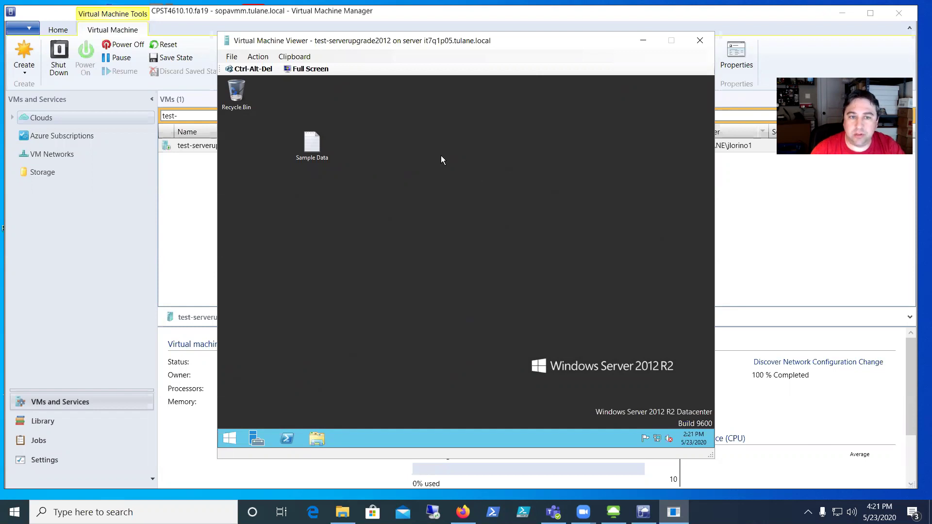
# Step: Open test-serverupgrade2012's Properties at the Hardware Configuration virtual DVD drive settings
pyautogui.click(313, 145)
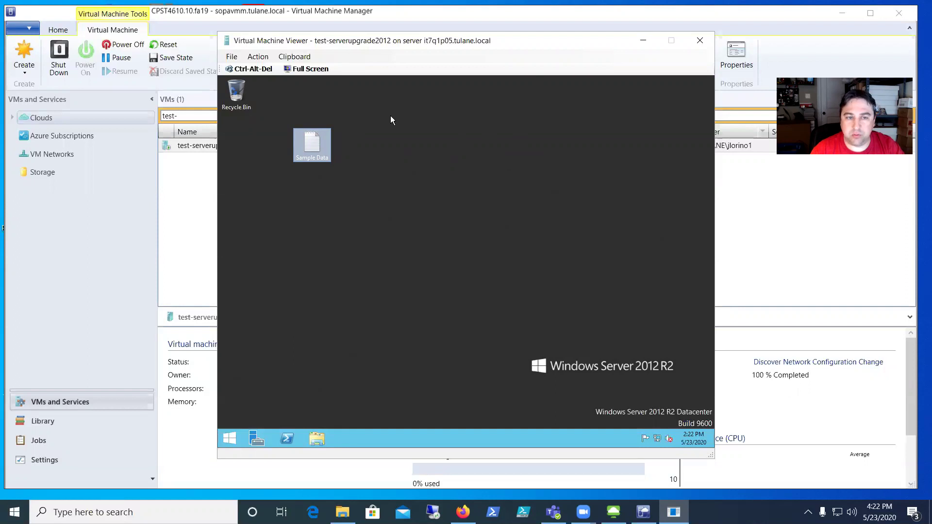
pyautogui.click(192, 149)
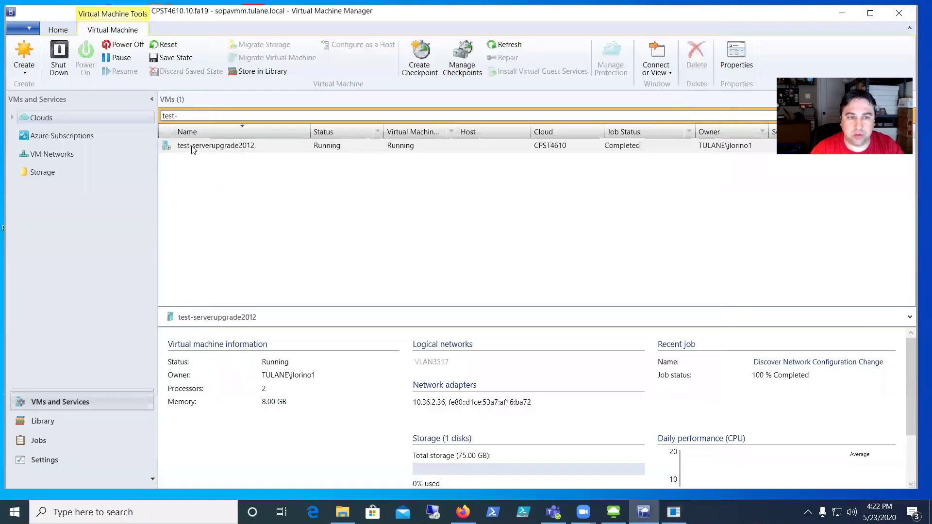
pyautogui.rightClick(192, 149)
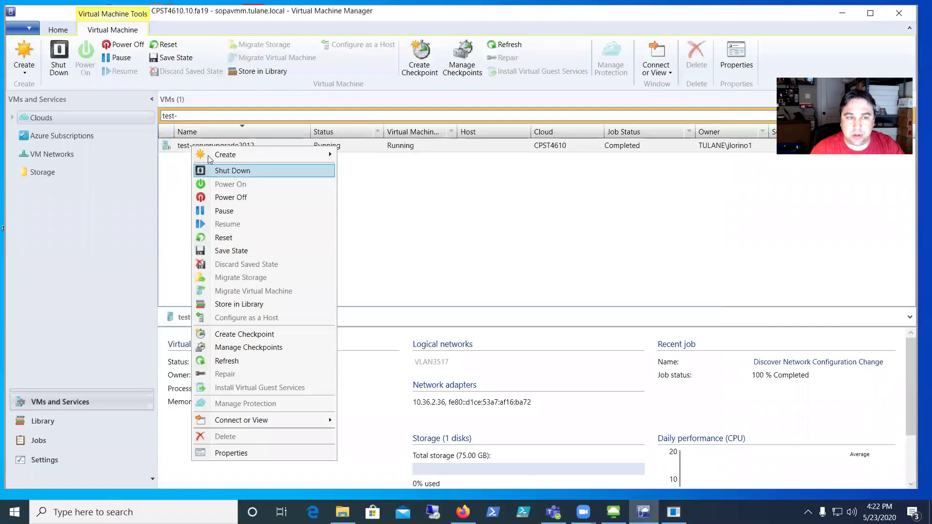
pyautogui.click(245, 452)
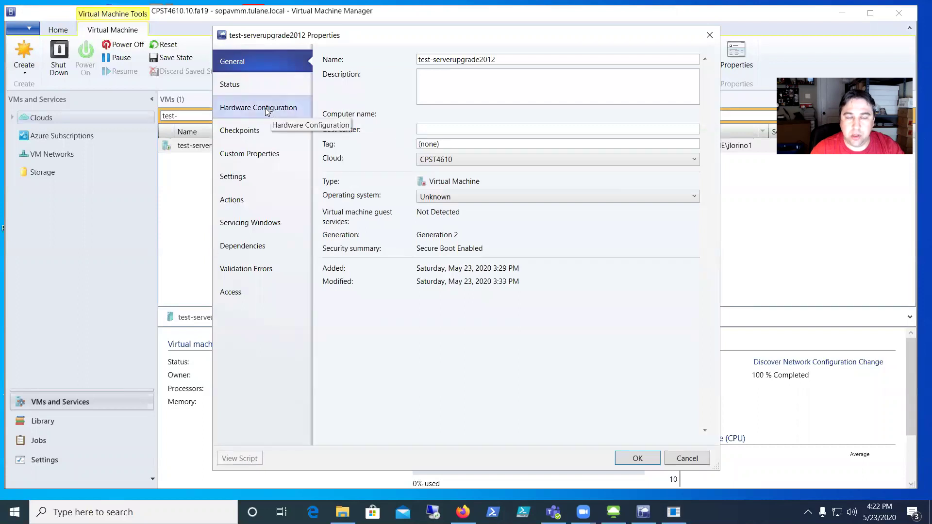
pyautogui.click(265, 109)
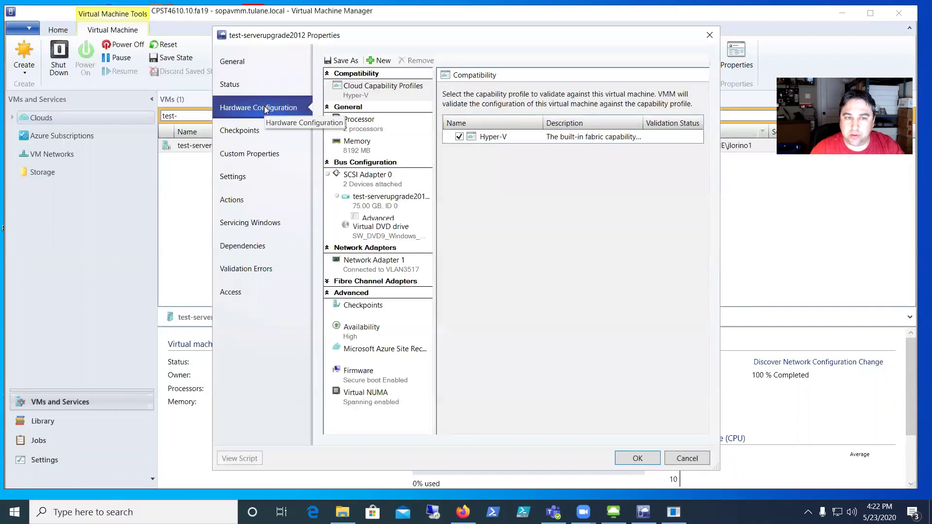
pyautogui.click(395, 231)
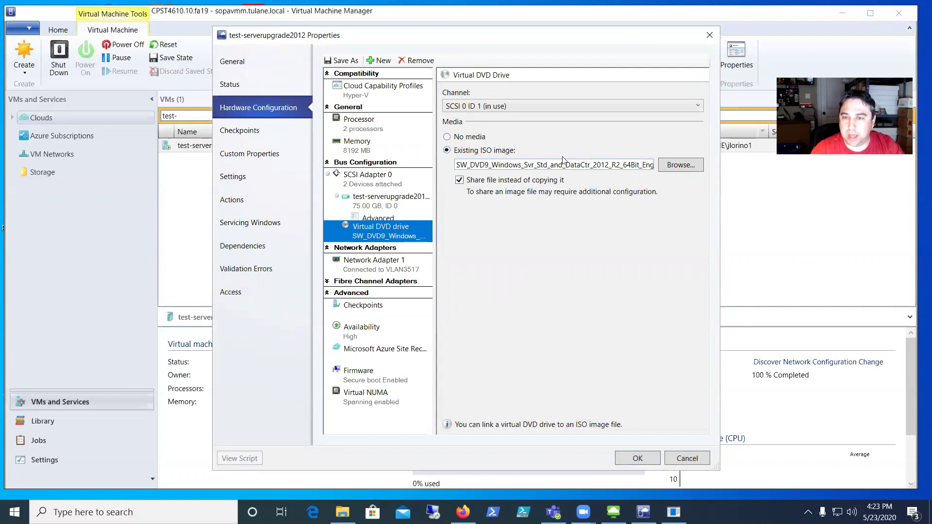
# Step: Swap the VM's DVD drive to the SW_DVD9_Win_Server 2016 ISO, found by searching '2016', and apply
pyautogui.click(672, 166)
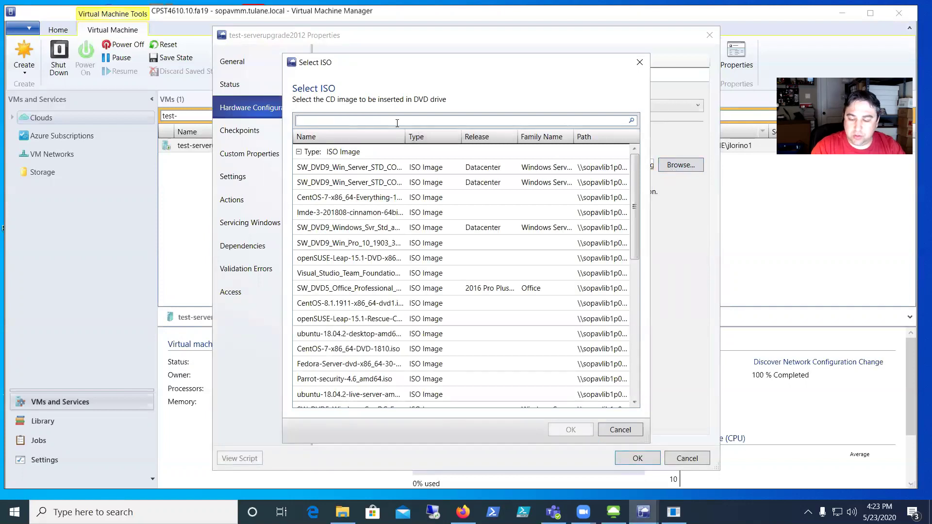
pyautogui.write('2016')
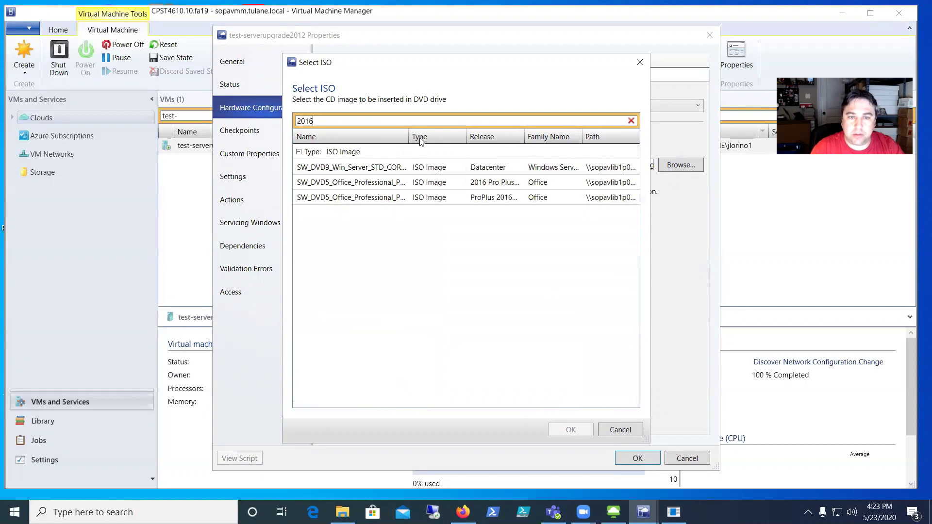
pyautogui.moveTo(412, 140); pyautogui.dragTo(469, 136)
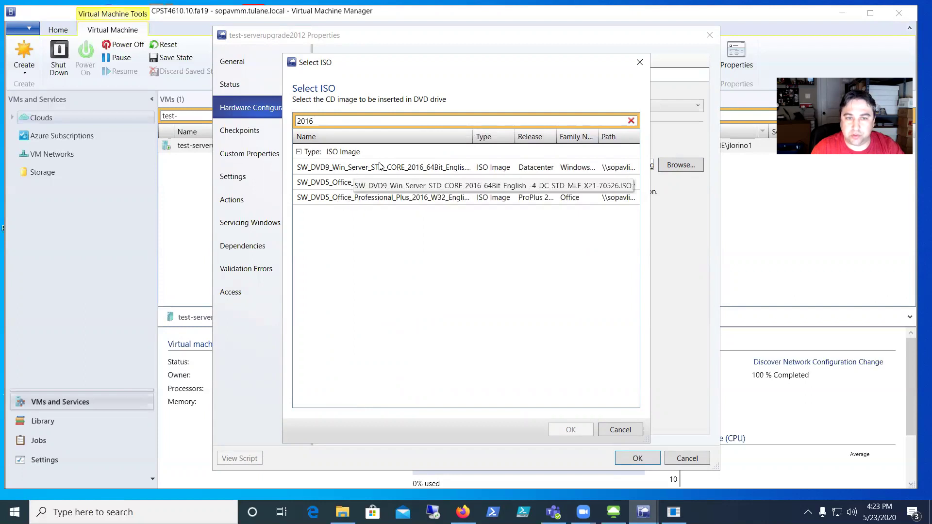
pyautogui.click(429, 174)
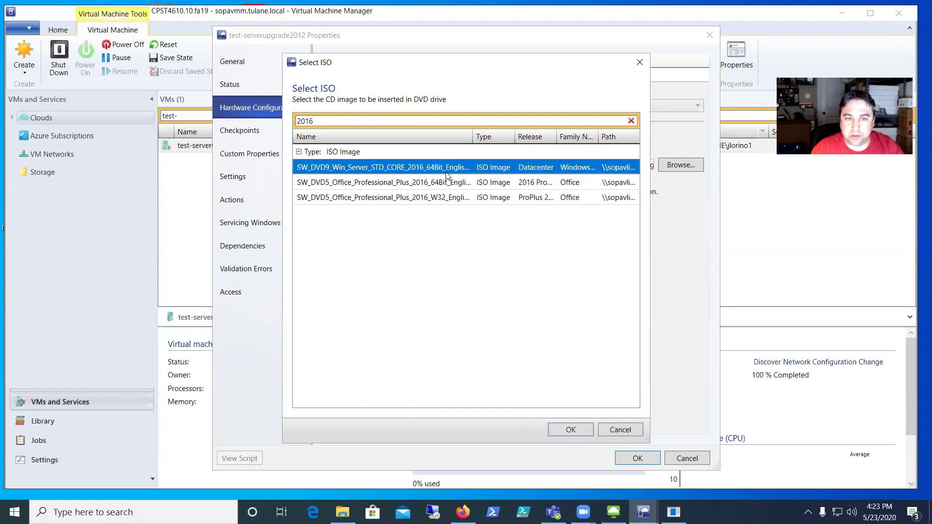
pyautogui.click(570, 430)
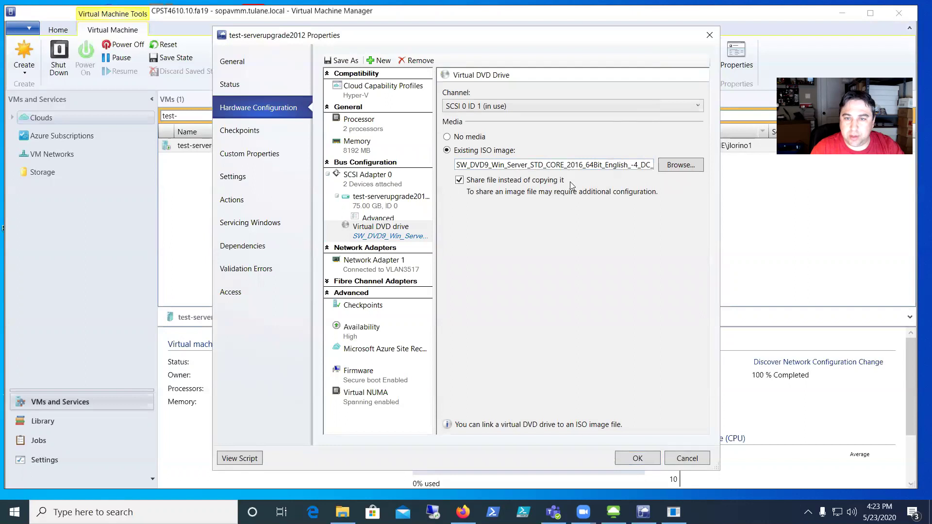
pyautogui.click(637, 458)
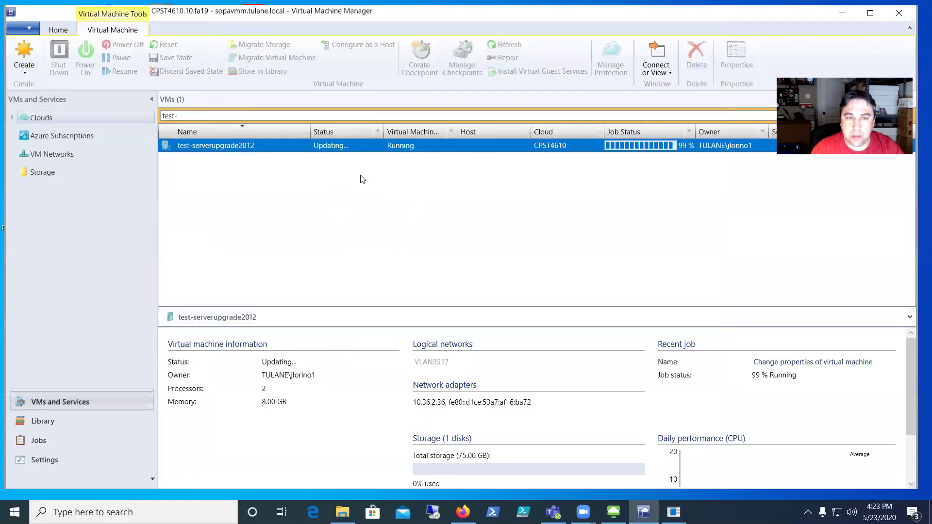
pyautogui.click(320, 165)
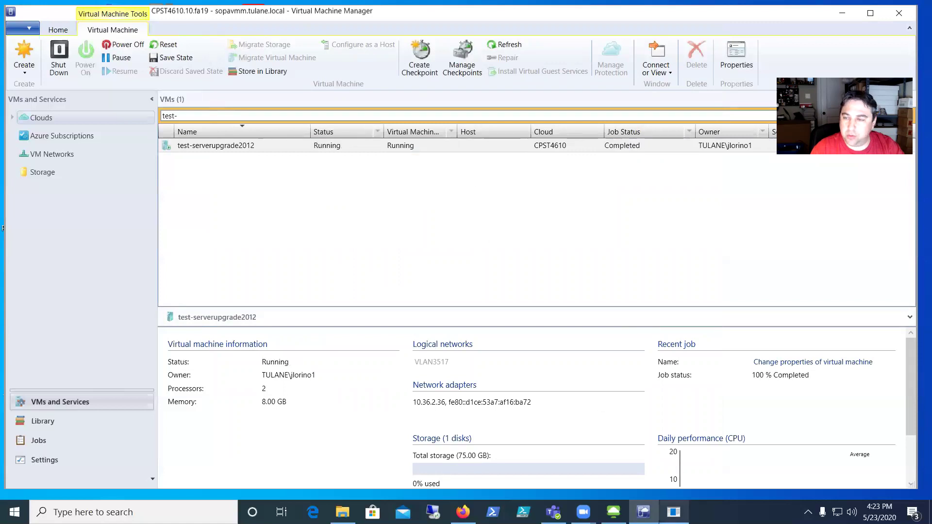
# Step: In the VM's console, run Windows Setup from DVD Drive (D:) under This PC
pyautogui.moveTo(673, 512)
pyautogui.click(675, 454)
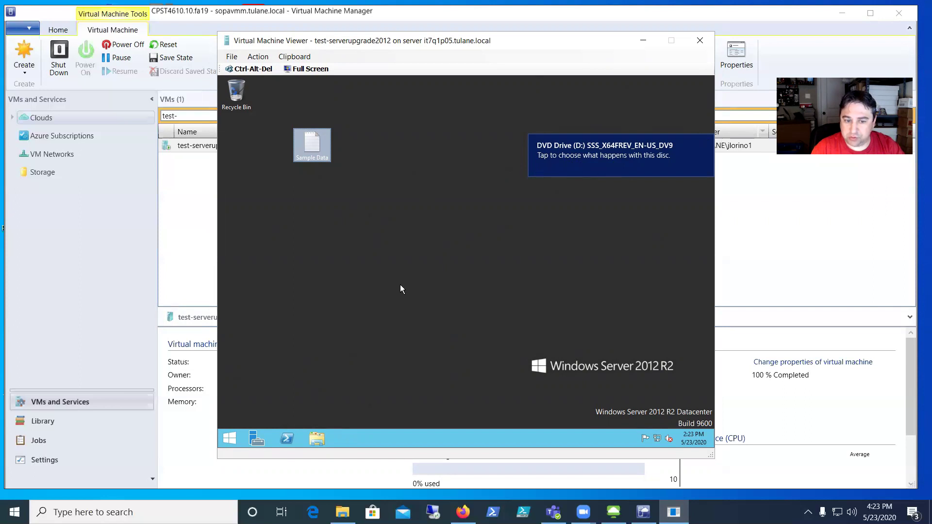
pyautogui.click(321, 439)
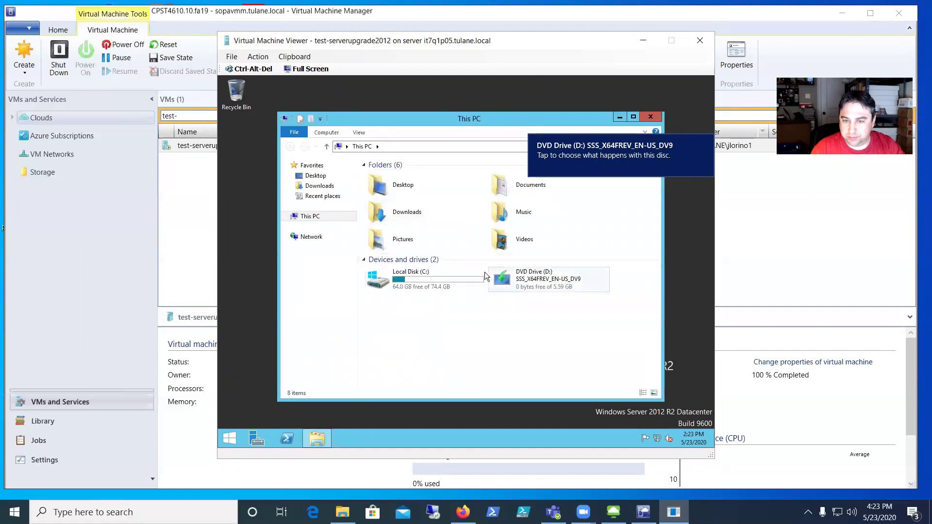
pyautogui.click(530, 280)
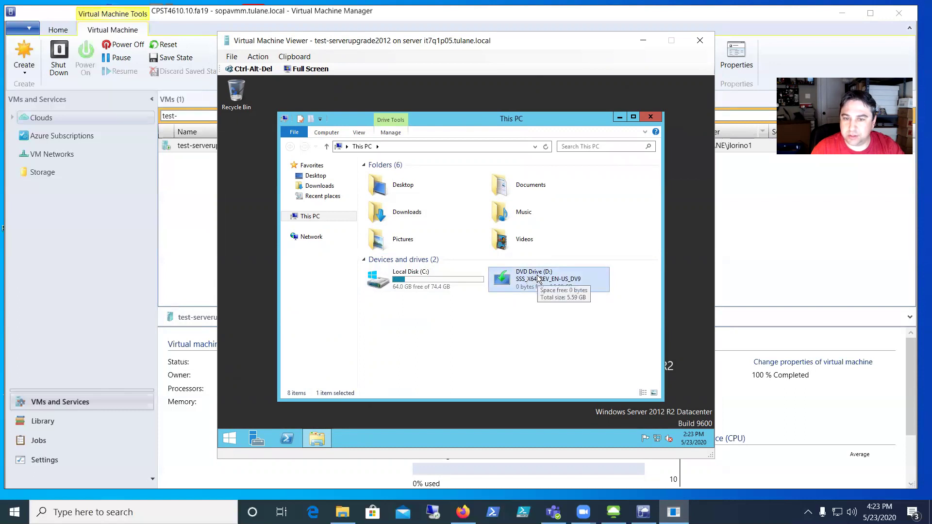
pyautogui.doubleClick(538, 277)
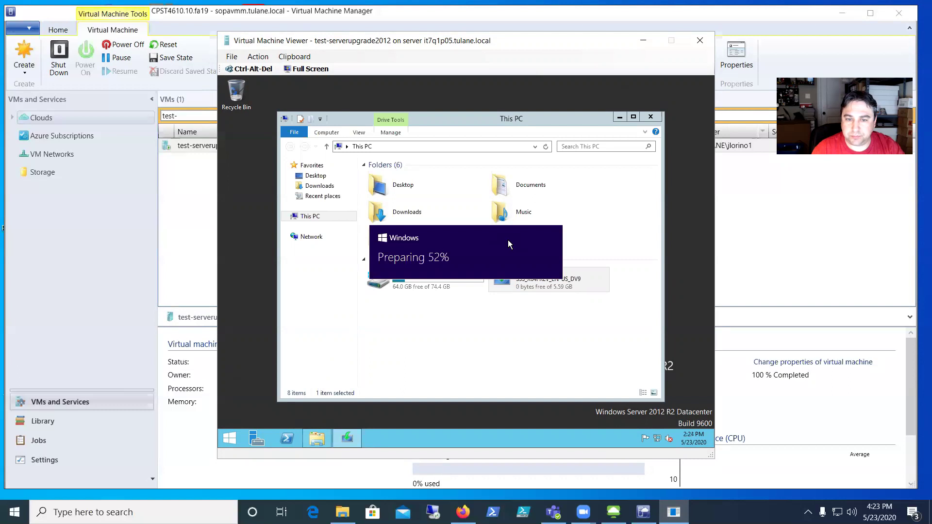
# Step: Decline quitting Server 2016 setup and continue past Get important updates to Select Image
pyautogui.click(614, 117)
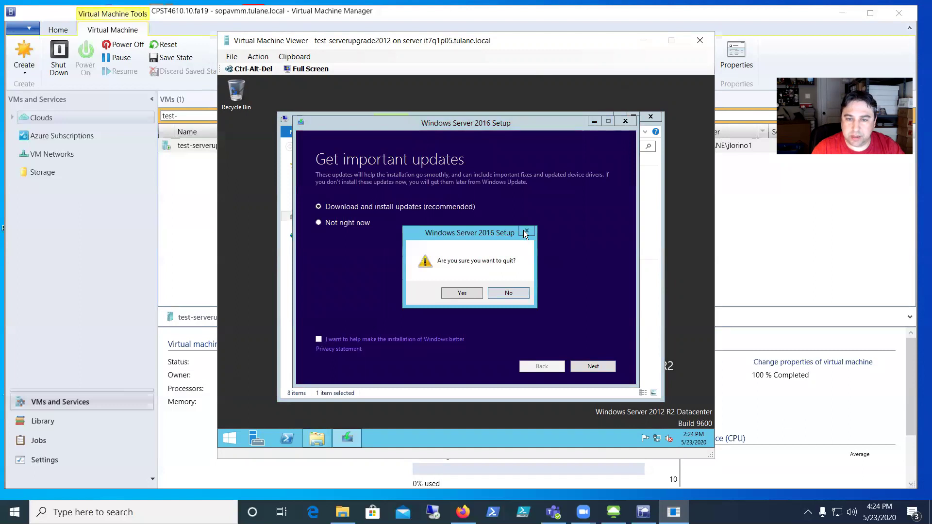
pyautogui.click(519, 293)
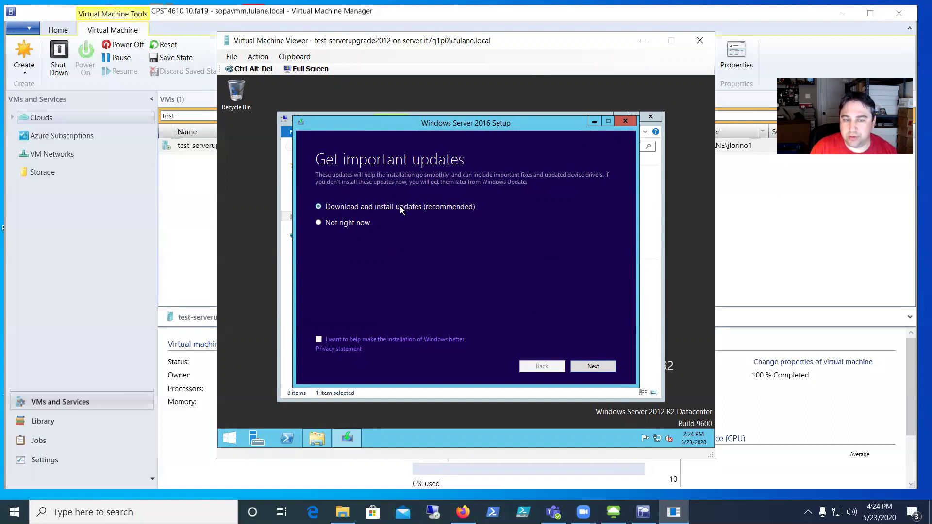
pyautogui.click(605, 368)
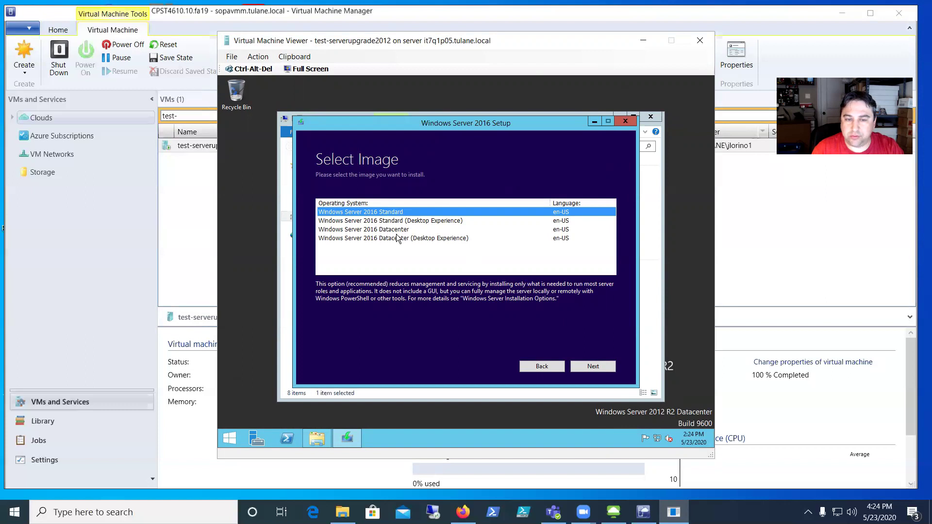
# Step: Choose Windows Server 2016 Datacenter (Desktop Experience) and accept the license terms
pyautogui.click(422, 238)
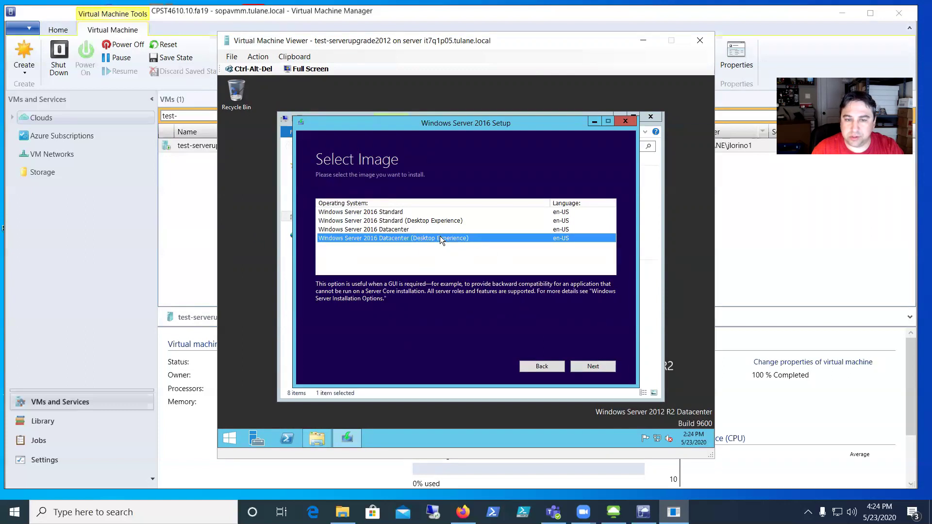
pyautogui.click(596, 365)
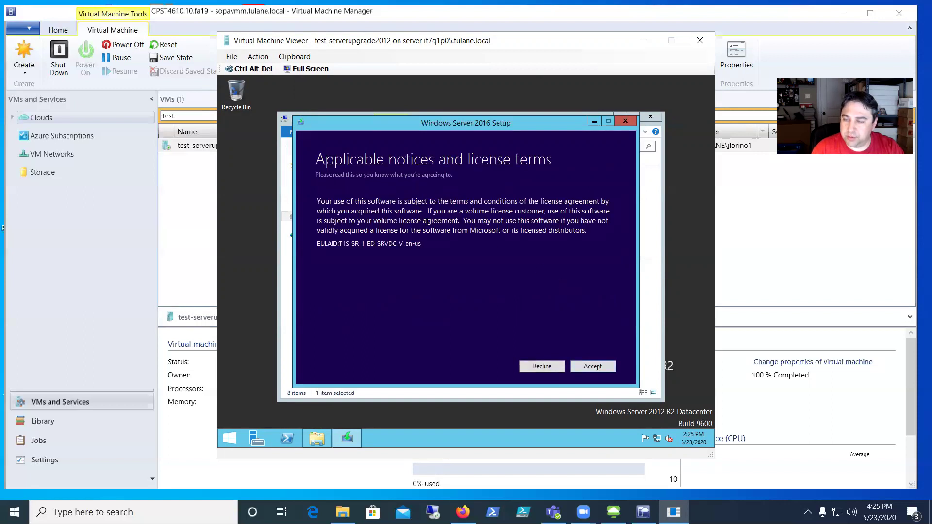
pyautogui.click(596, 368)
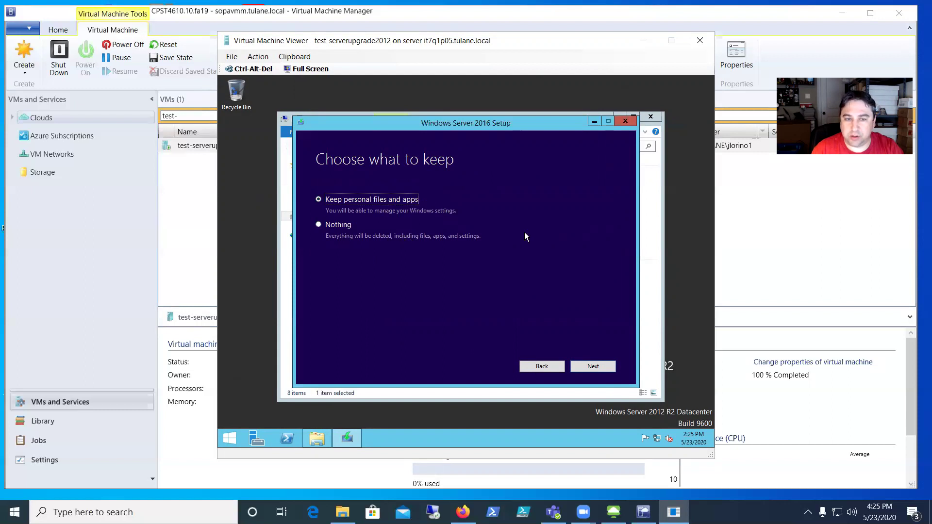
# Step: Continue setup with Keep personal files and apps selected
pyautogui.click(599, 366)
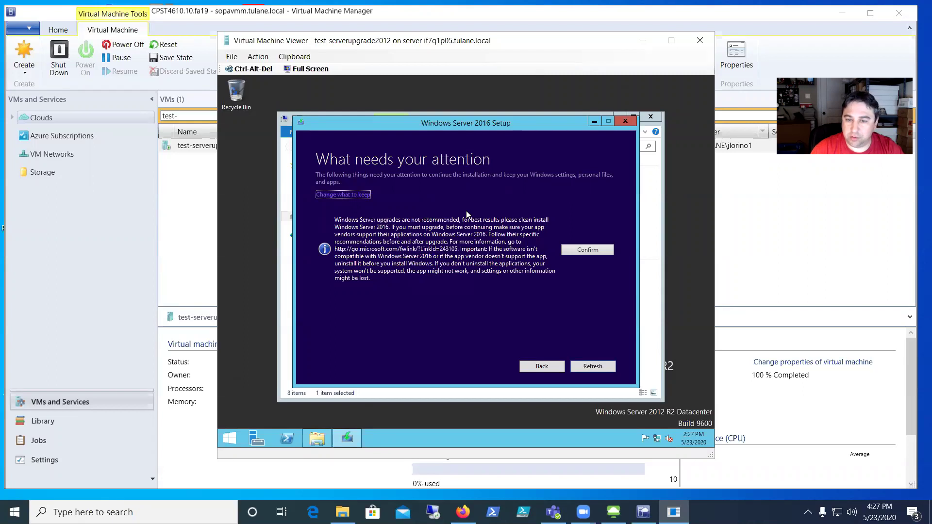
# Step: Confirm the upgrade warning and start installing Windows Server 2016 from Ready to install
pyautogui.click(595, 250)
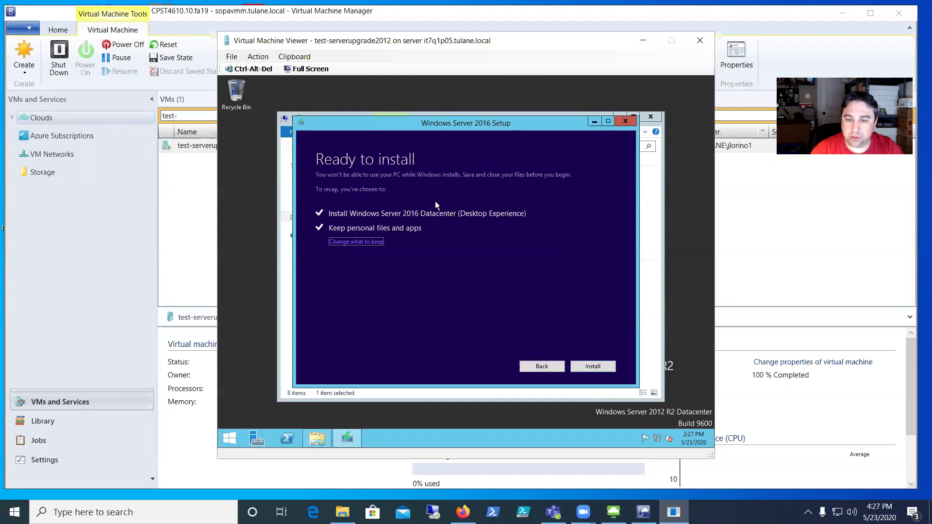
pyautogui.click(593, 366)
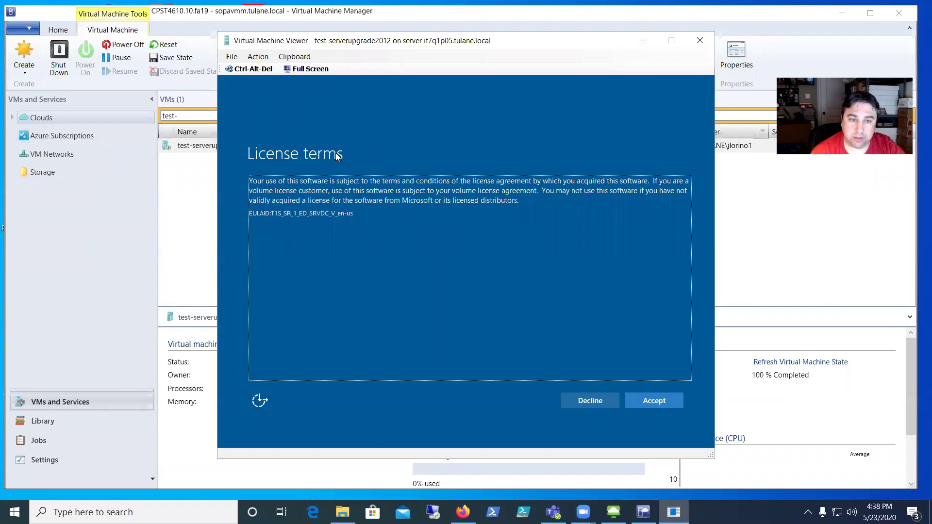
# Step: Accept the post-install license terms and sign in to the VM with the account password
pyautogui.click(665, 401)
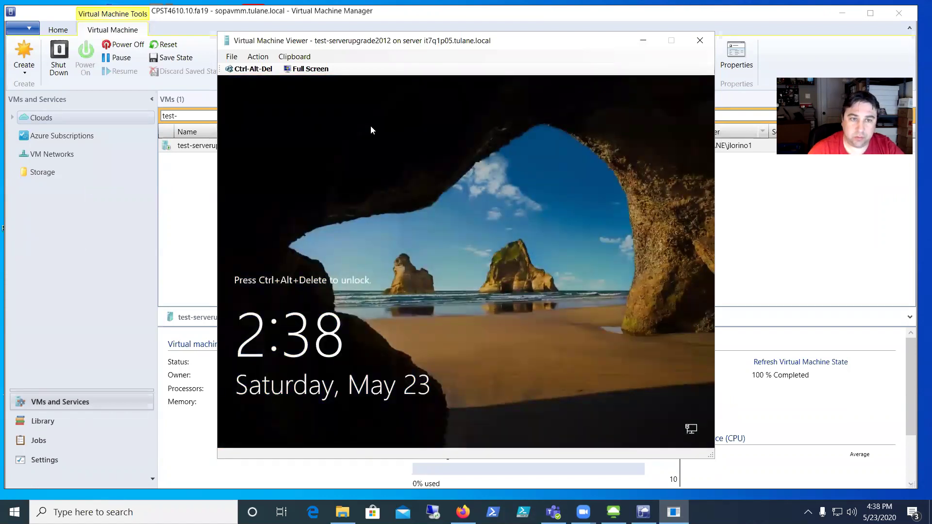
pyautogui.click(253, 68)
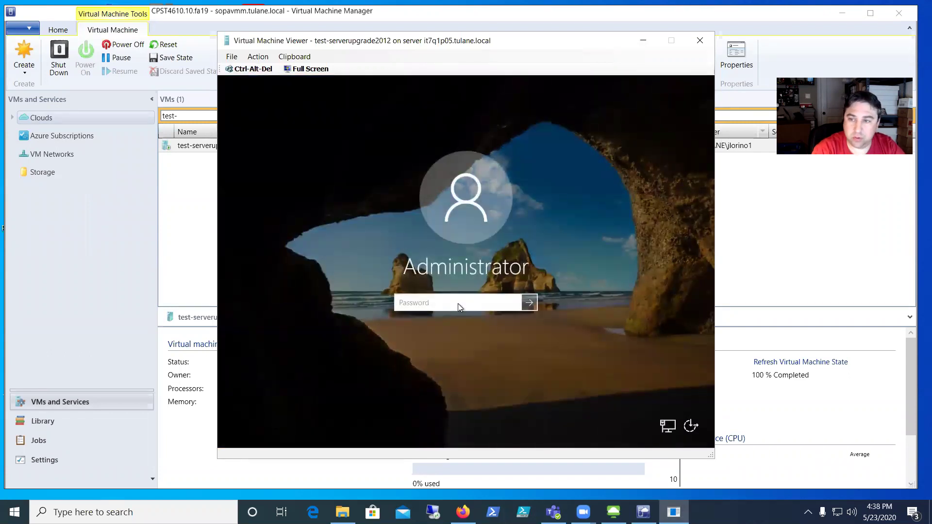
pyautogui.click(458, 303)
pyautogui.write('***')
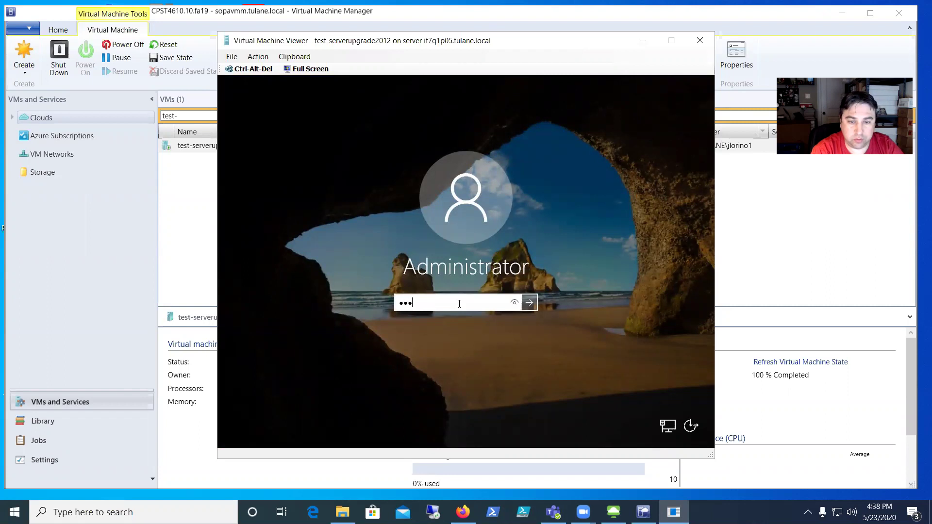
pyautogui.write('*****')
pyautogui.press('Return')
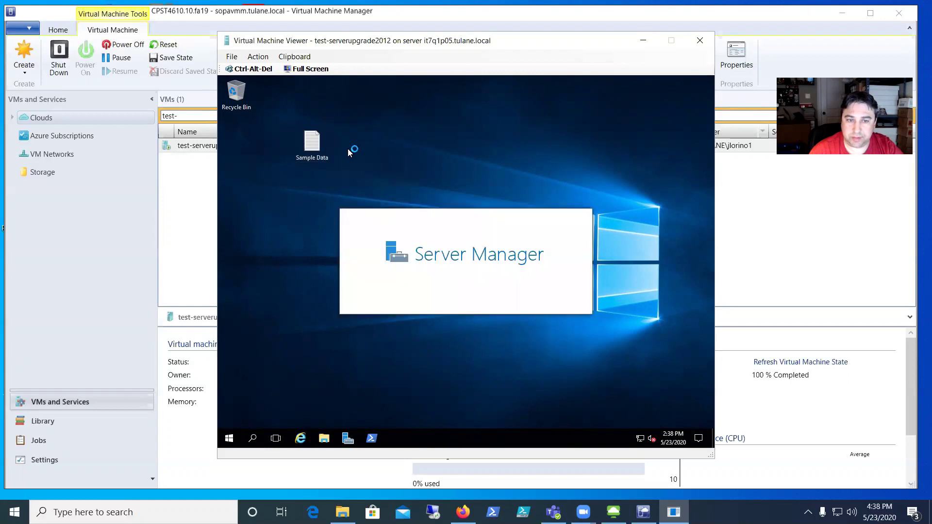
# Step: Open the Sample Data file in Notepad to check its text, then close it
pyautogui.doubleClick(312, 151)
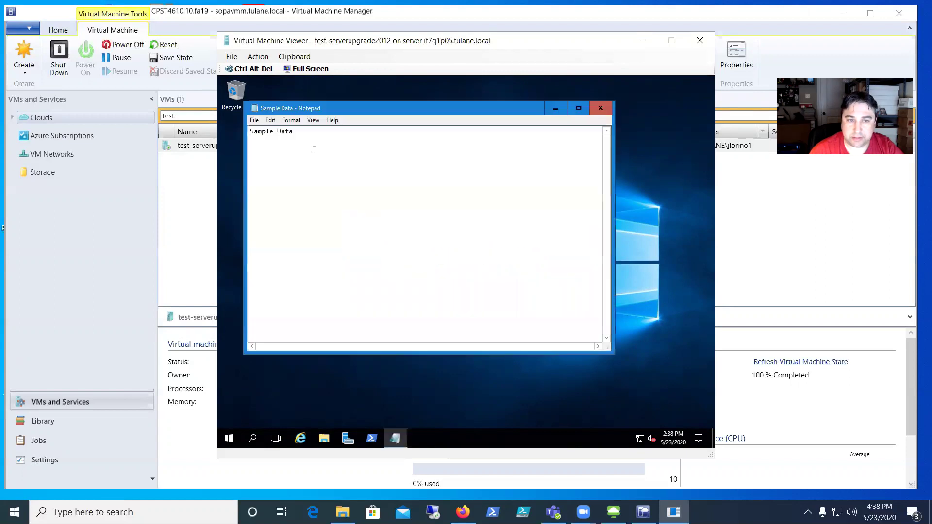
pyautogui.click(603, 108)
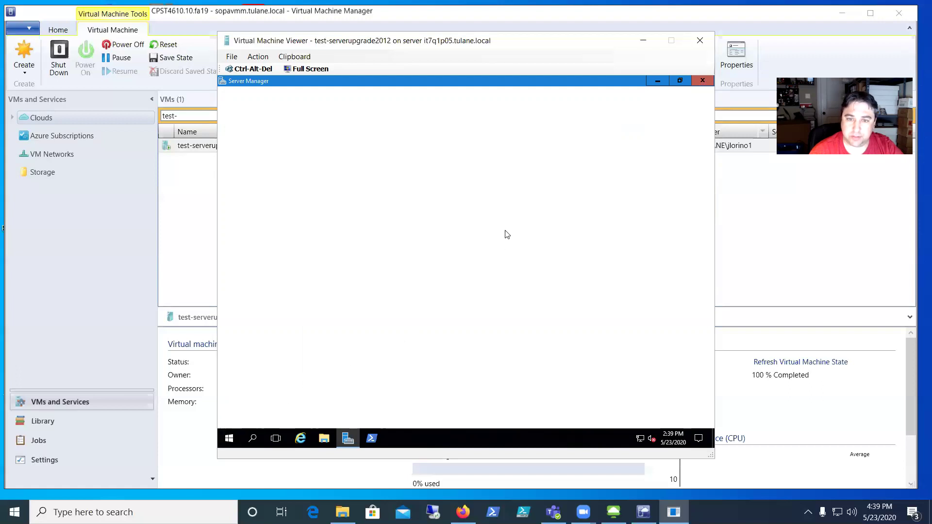
# Step: Check the System page shows Windows Server 2016 Datacenter, then close it
pyautogui.rightClick(232, 440)
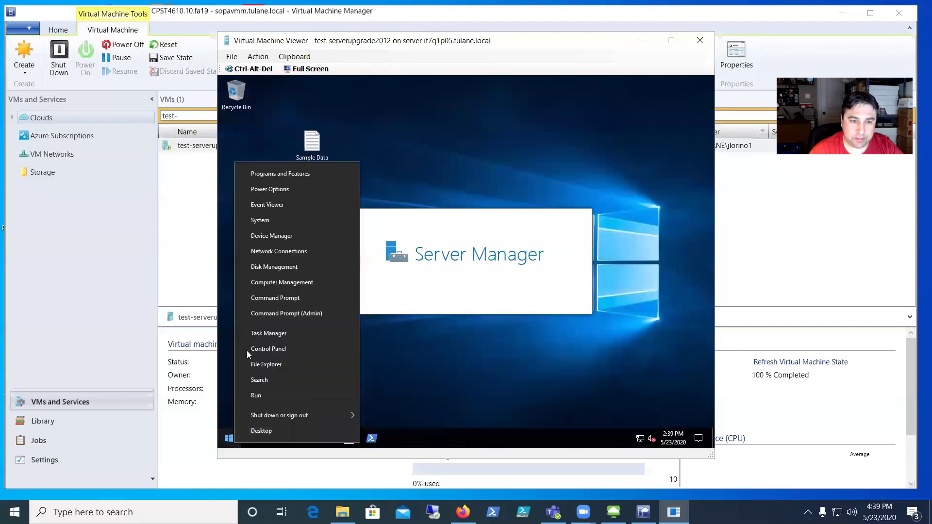
pyautogui.click(284, 219)
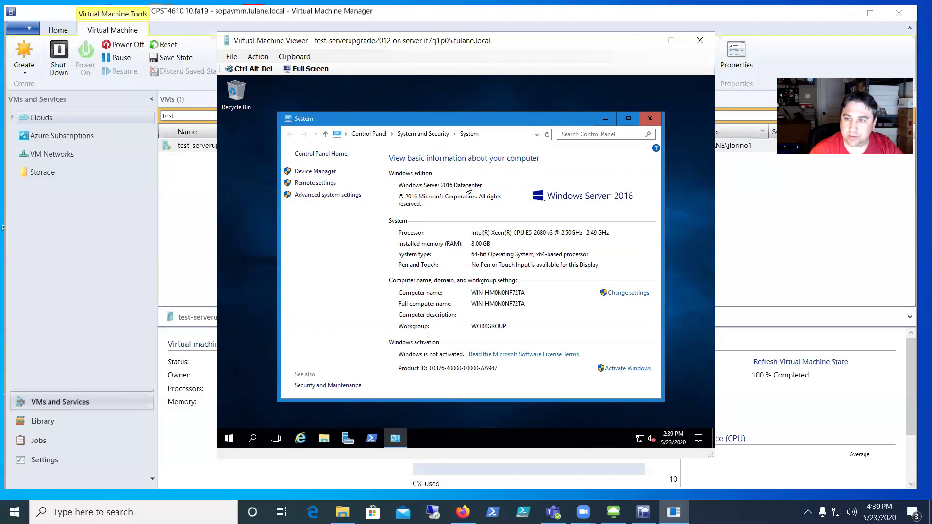
pyautogui.click(650, 119)
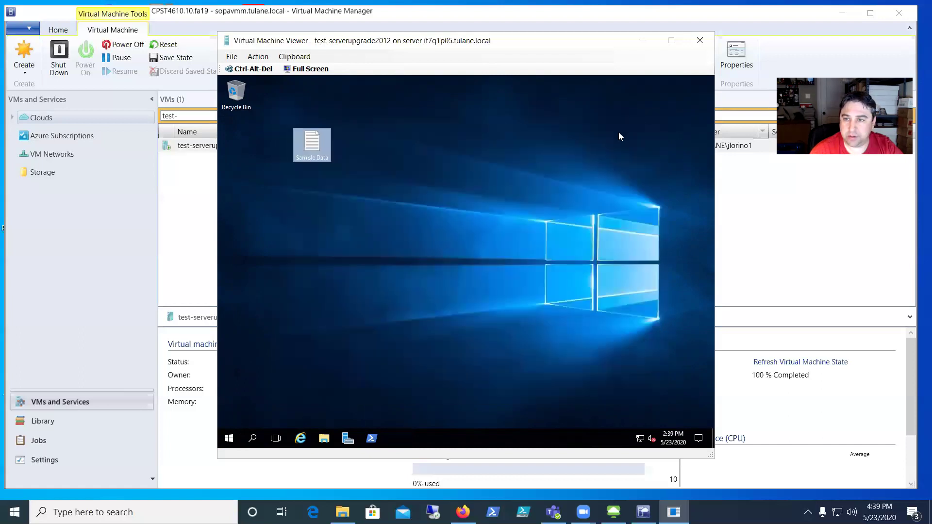